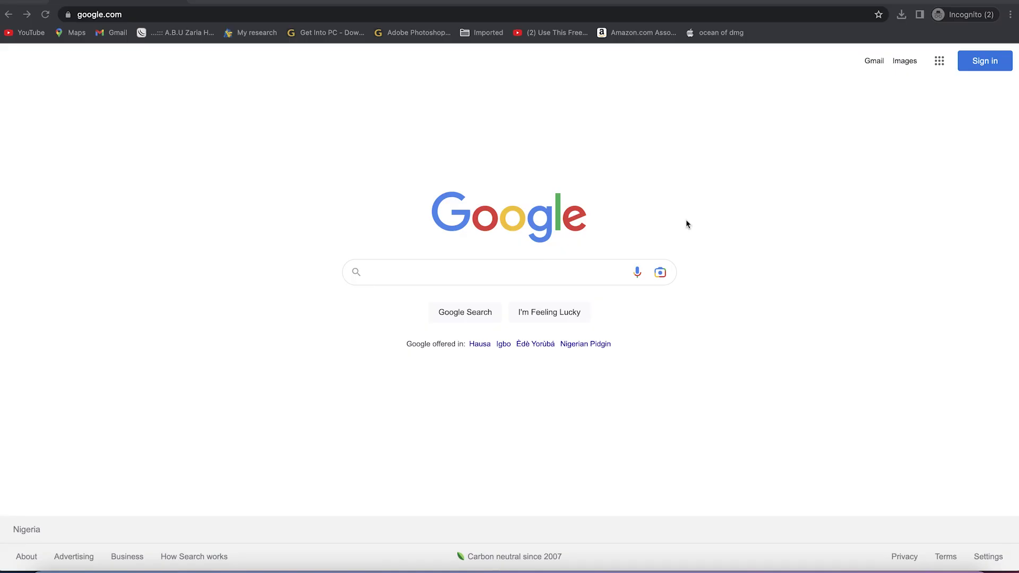
# - Run a Google search for 'clipchamp' using the suggestion offered after typing 'clip'
pyautogui.click(101, 20)
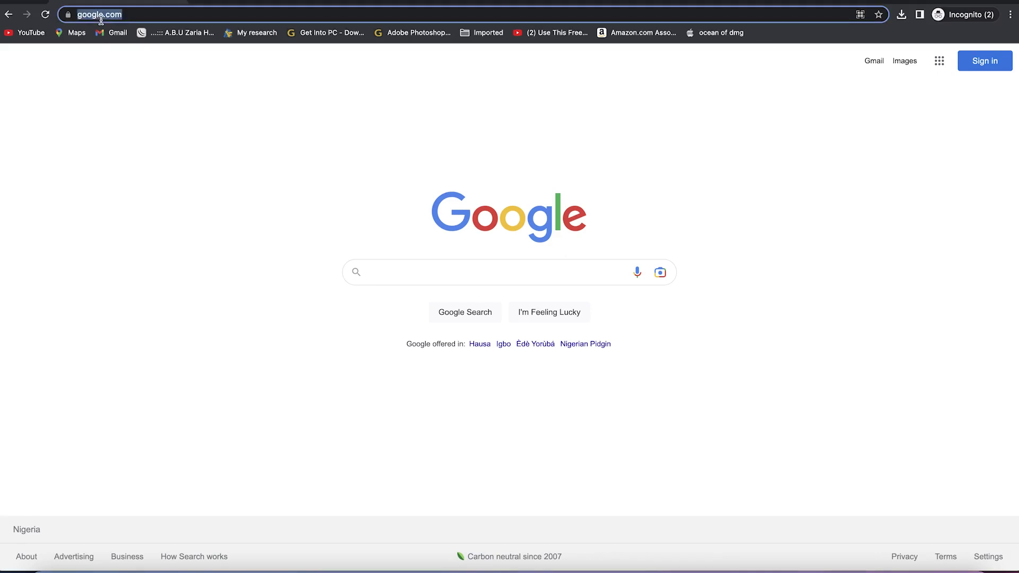
pyautogui.click(440, 284)
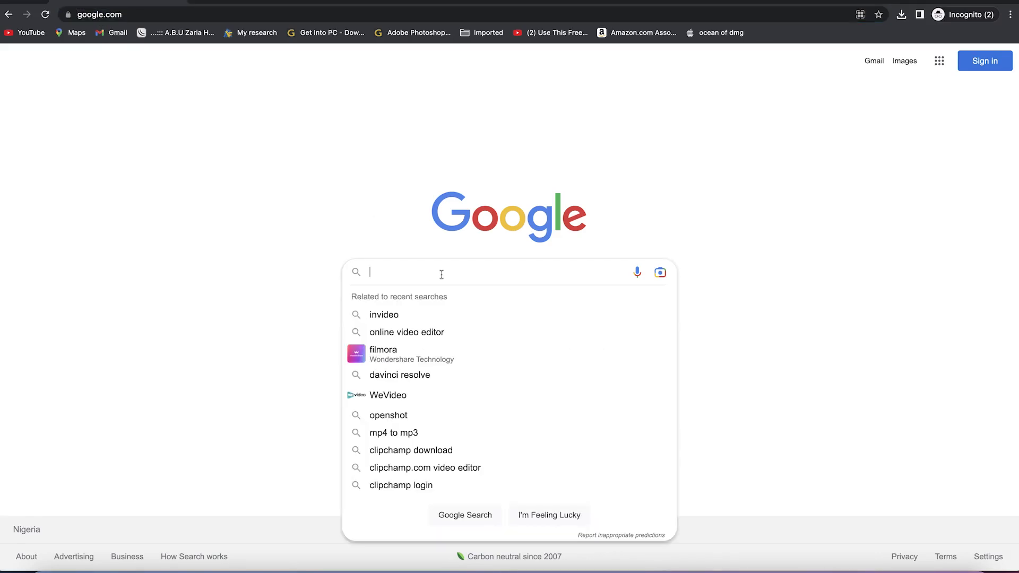
pyautogui.write('clip')
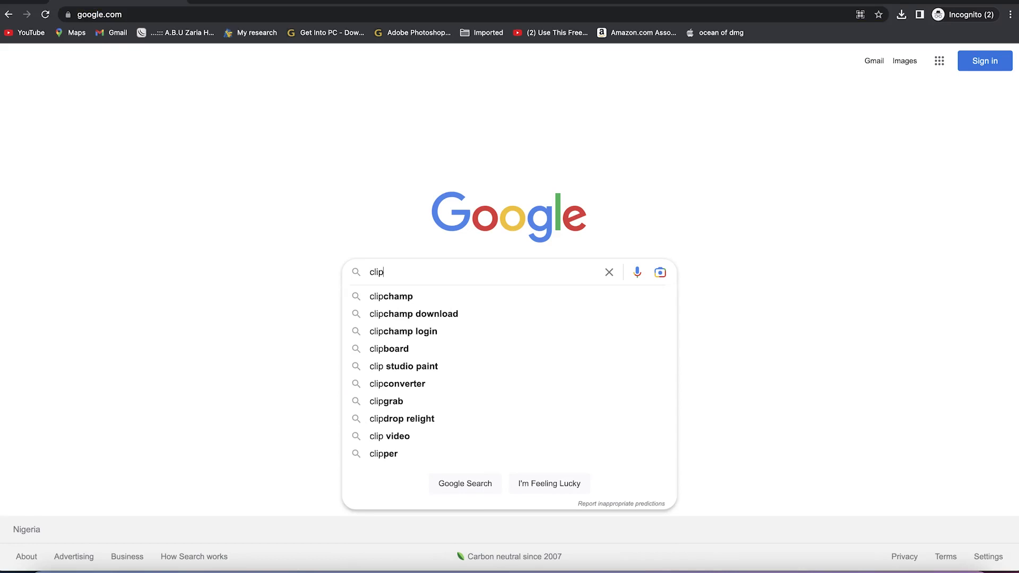
pyautogui.click(408, 297)
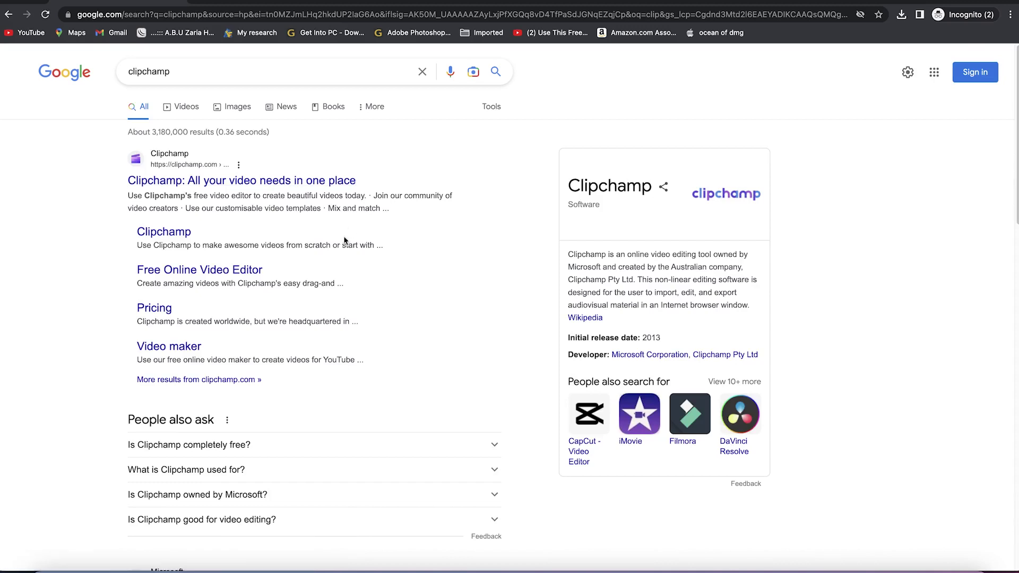
# - Open the official Clipchamp site, browse its homepage, and go to the free sign-up page
pyautogui.click(303, 182)
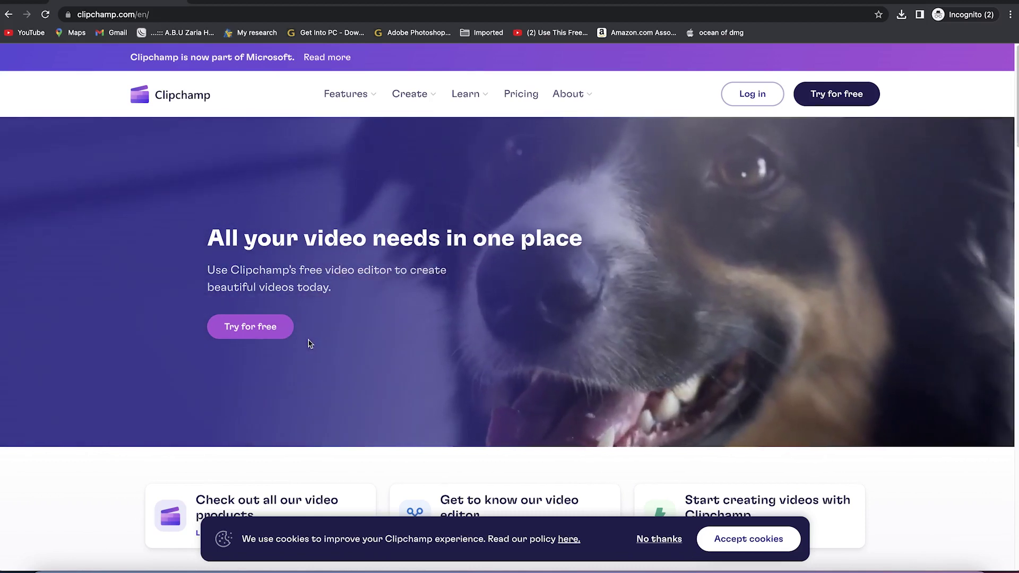
pyautogui.scroll(-10, 327, 359)
pyautogui.scroll(-8, 328, 364)
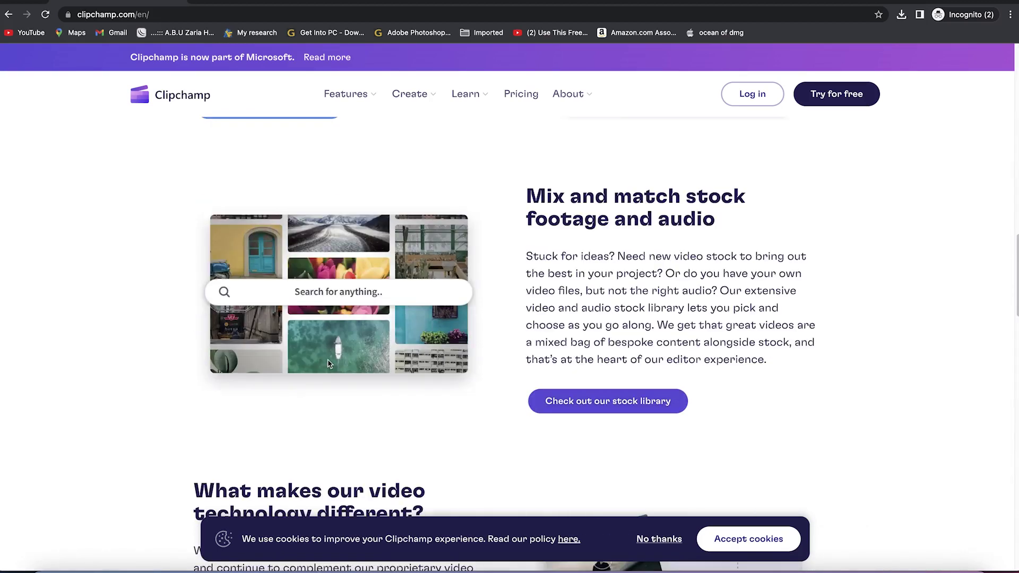
pyautogui.scroll(-5, 328, 360)
pyautogui.scroll(20, 328, 360)
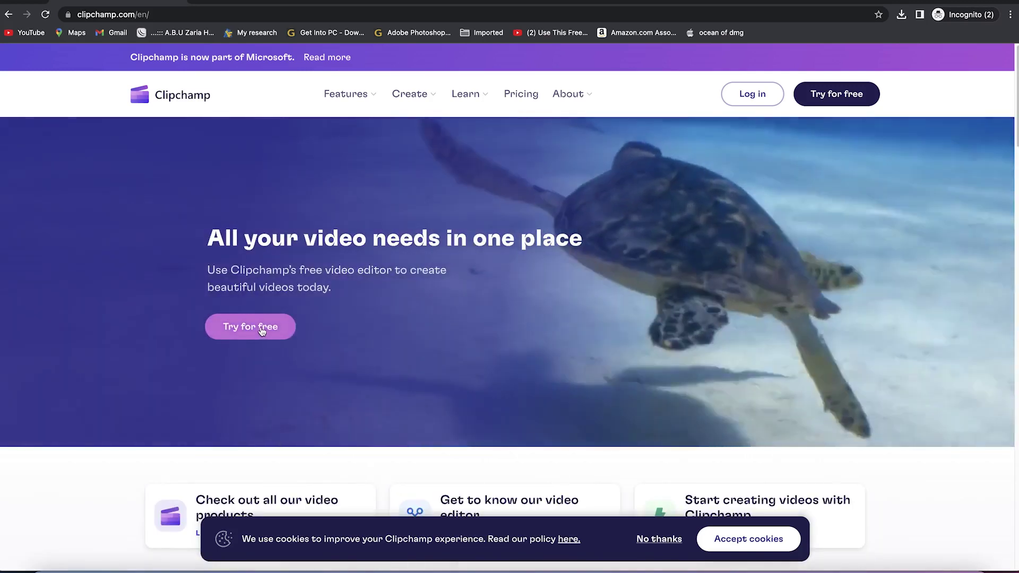
pyautogui.click(260, 329)
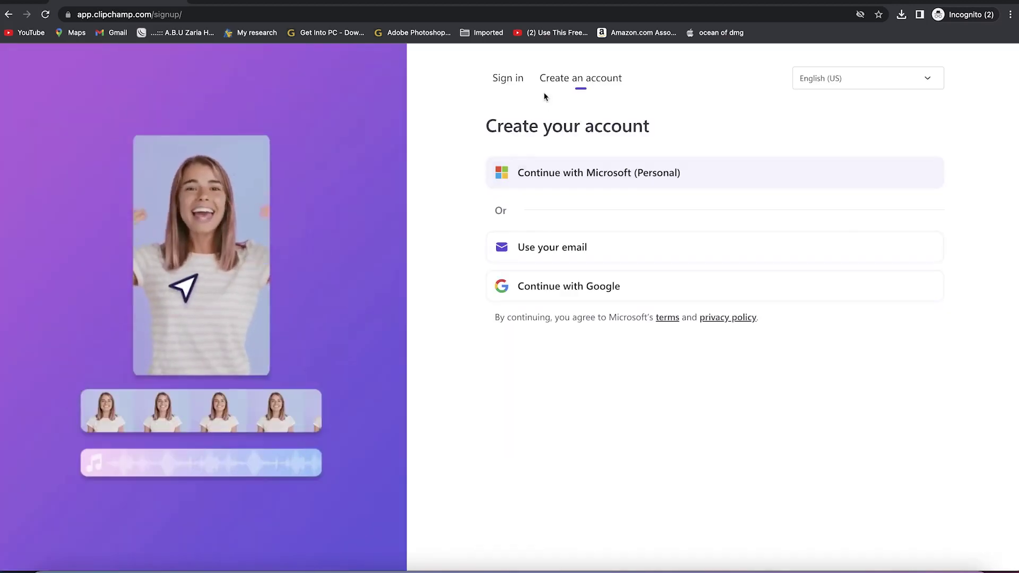
# - Compare the Sign in and Create an account options and languages, then continue with Google
pyautogui.click(507, 79)
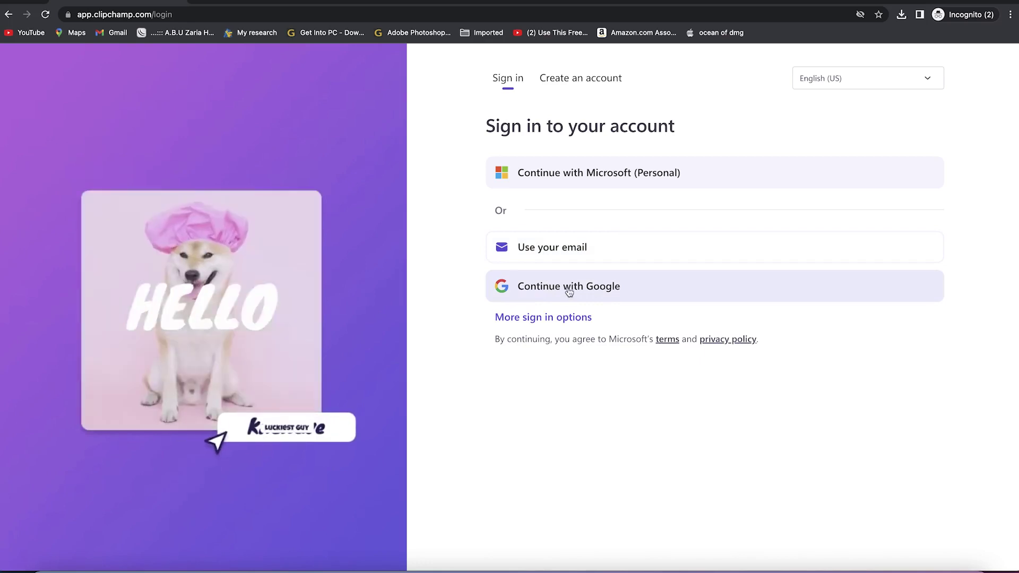
pyautogui.click(600, 89)
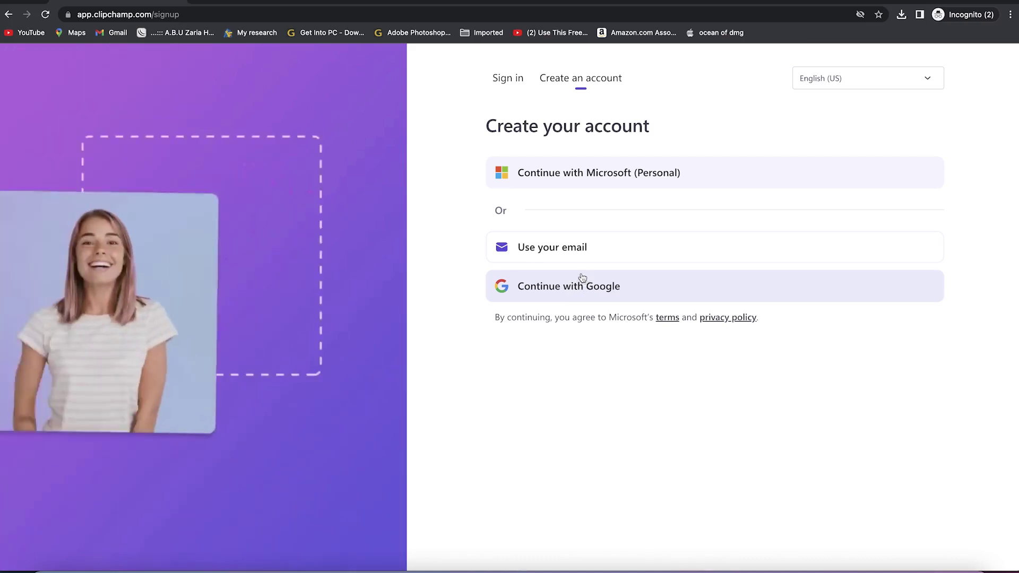
pyautogui.click(874, 90)
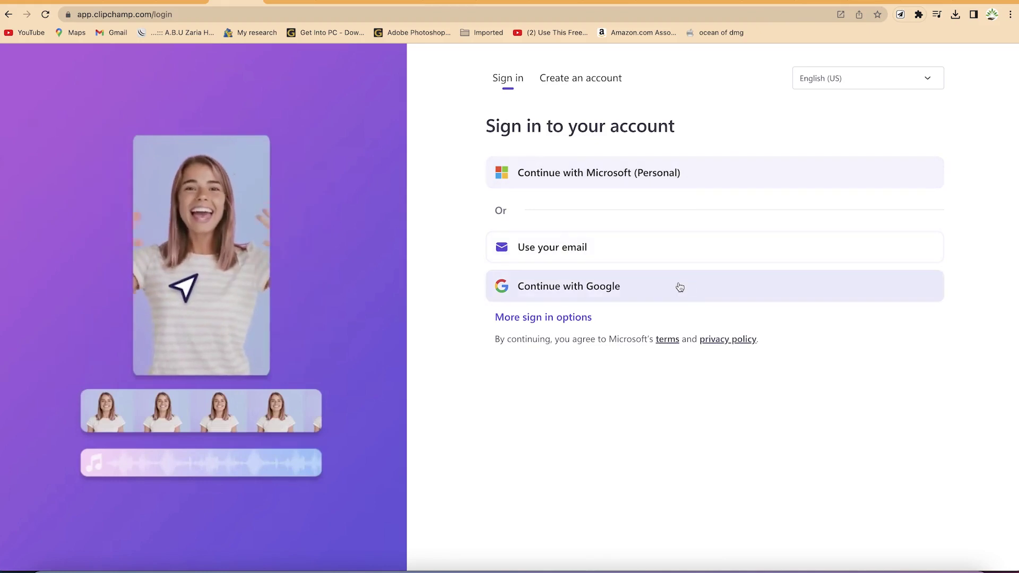
pyautogui.click(621, 288)
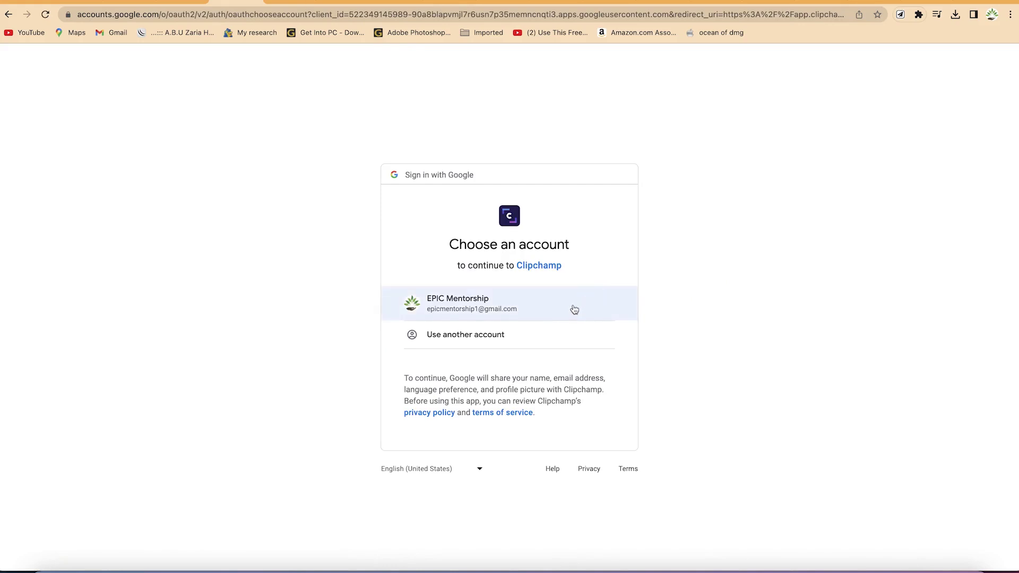
# - Choose the saved Google account to sign in to Clipchamp
pyautogui.click(444, 313)
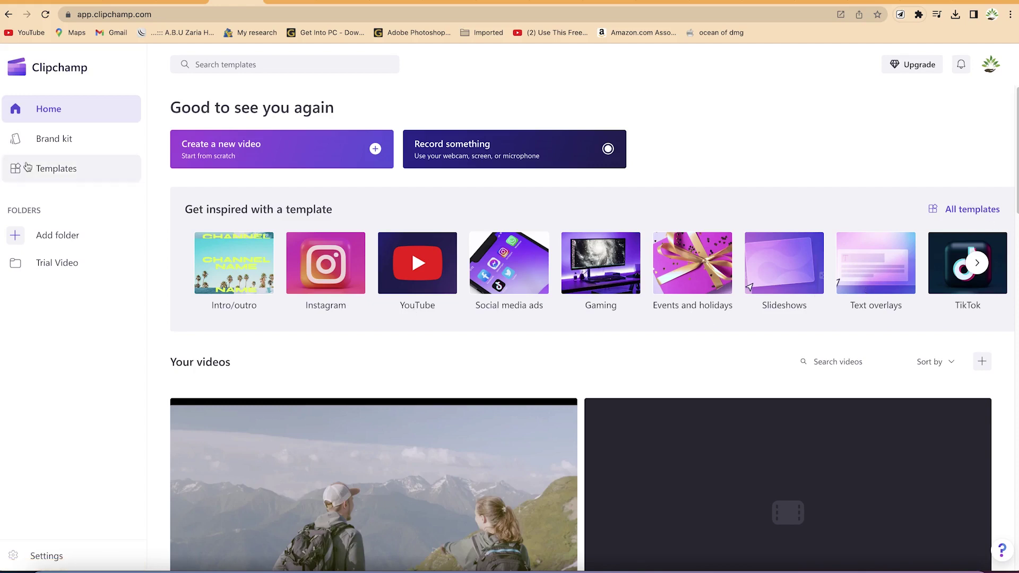
# - Open Templates and browse the categories from Intro/outro down to Social handles and back
pyautogui.click(69, 169)
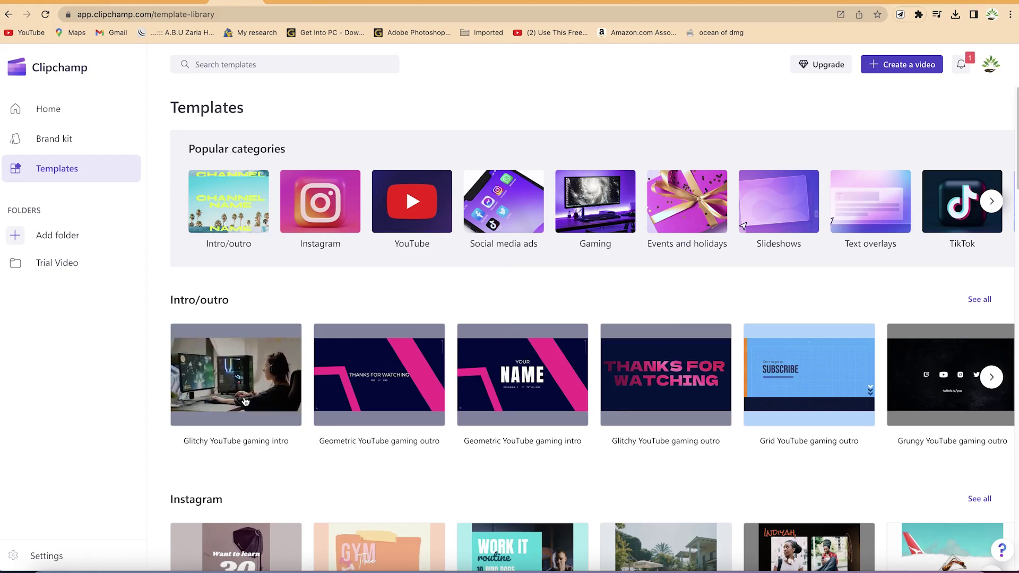
pyautogui.scroll(-1, 246, 399)
pyautogui.scroll(-3, 253, 401)
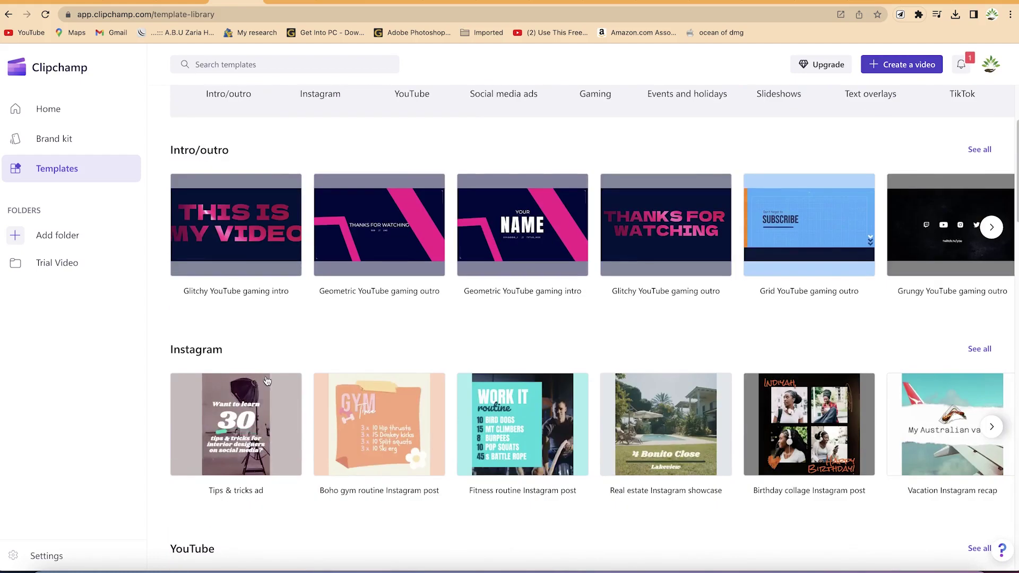
pyautogui.scroll(-3, 247, 379)
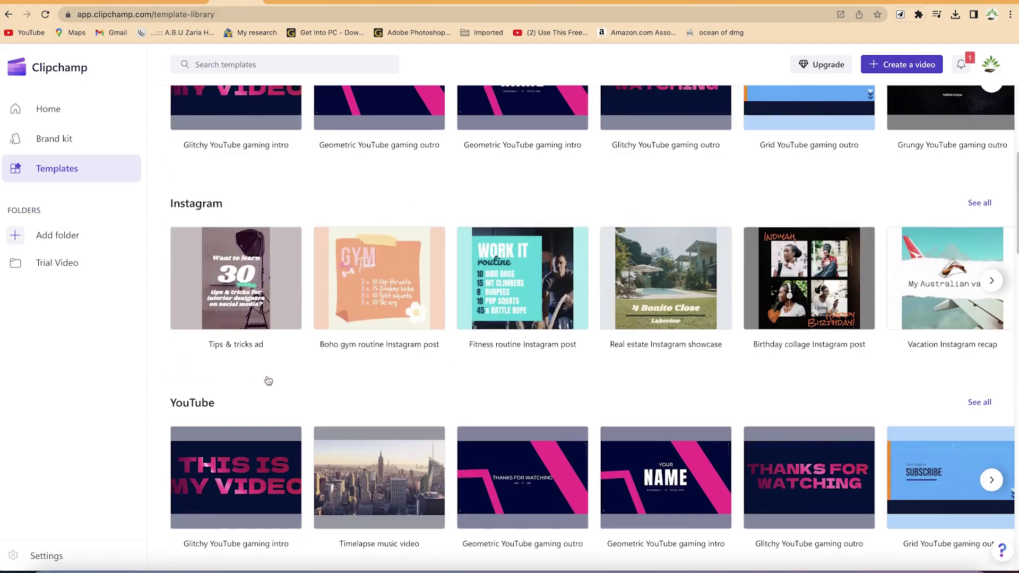
pyautogui.scroll(-3, 263, 346)
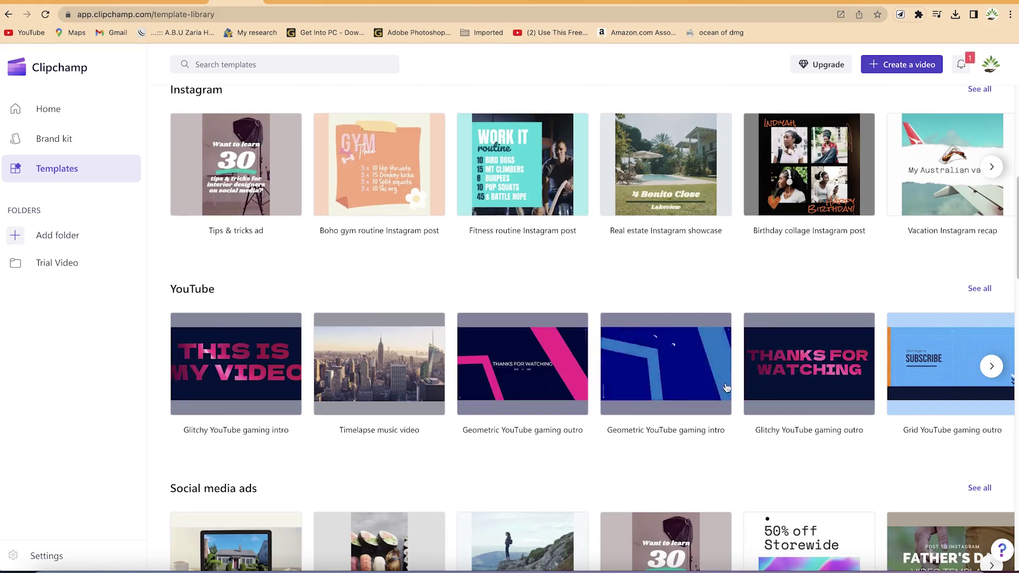
pyautogui.scroll(-3, 387, 435)
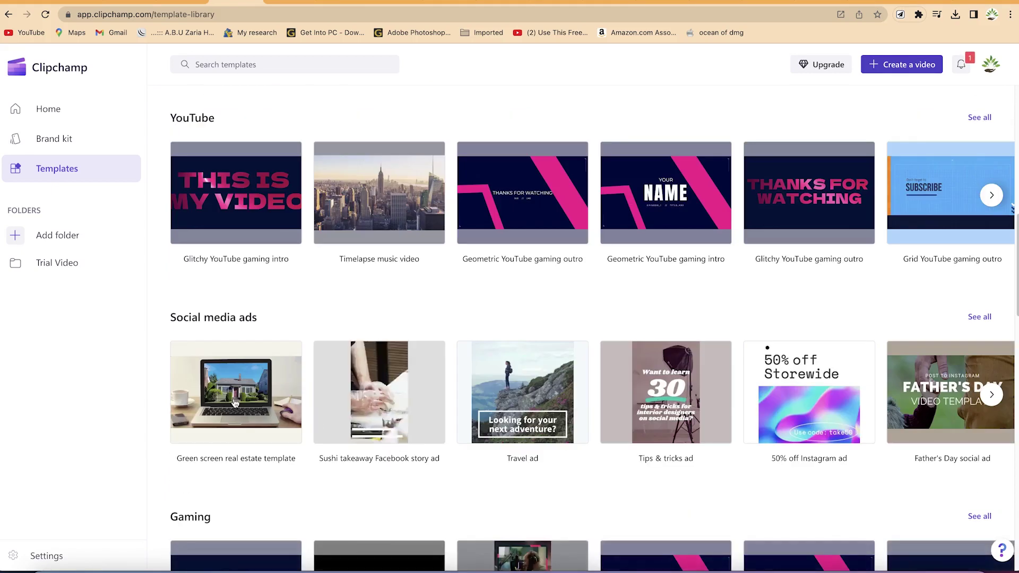
pyautogui.scroll(-2, 261, 401)
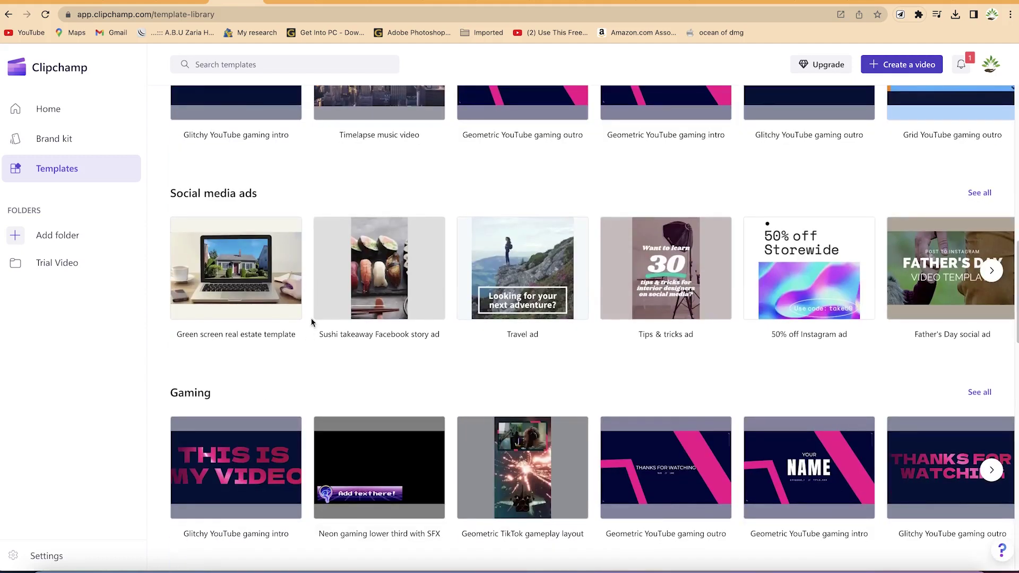
pyautogui.scroll(-2, 261, 376)
pyautogui.scroll(-3, 261, 378)
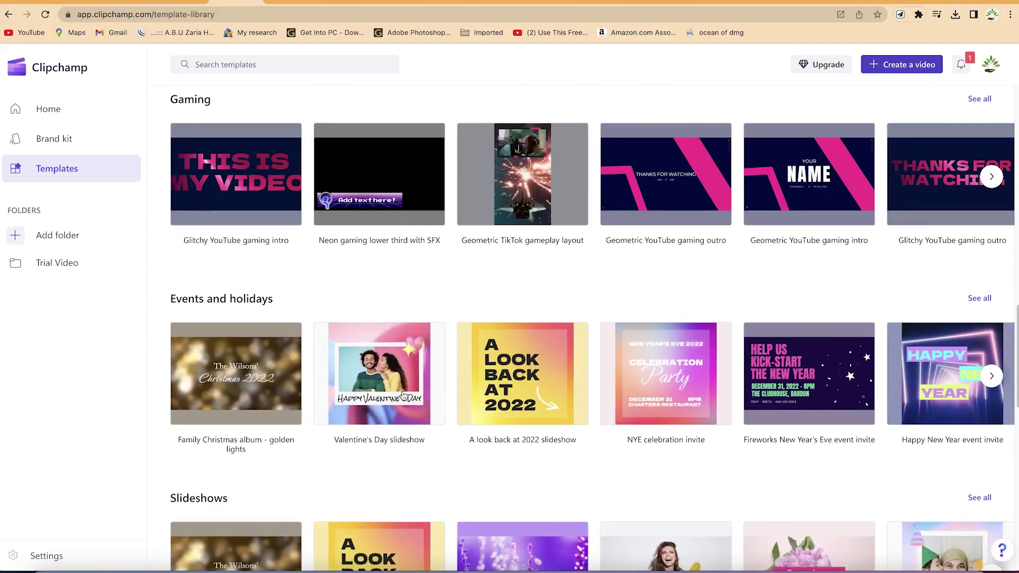
pyautogui.scroll(-1, 535, 428)
pyautogui.scroll(-2, 534, 428)
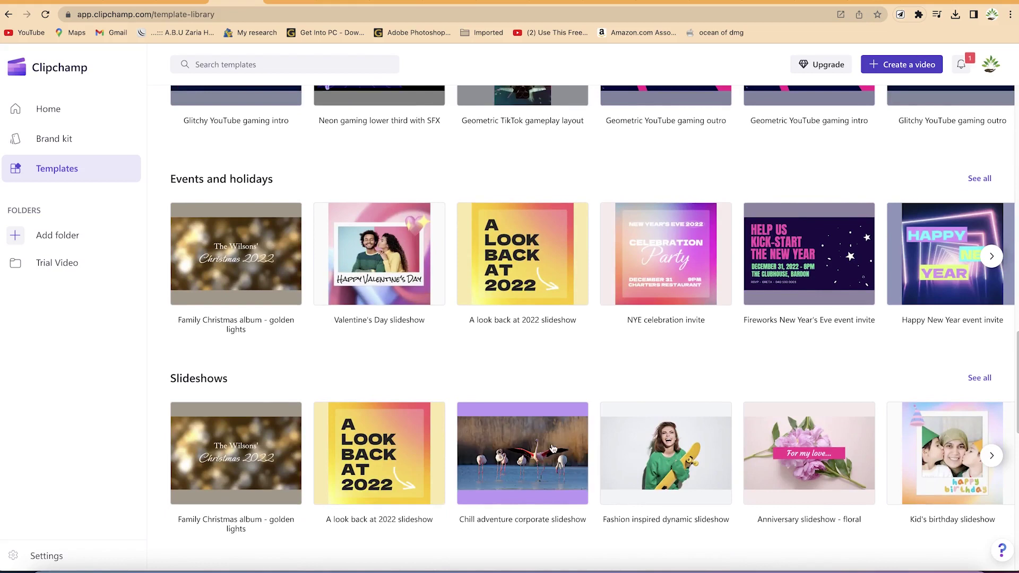
pyautogui.scroll(-4, 550, 487)
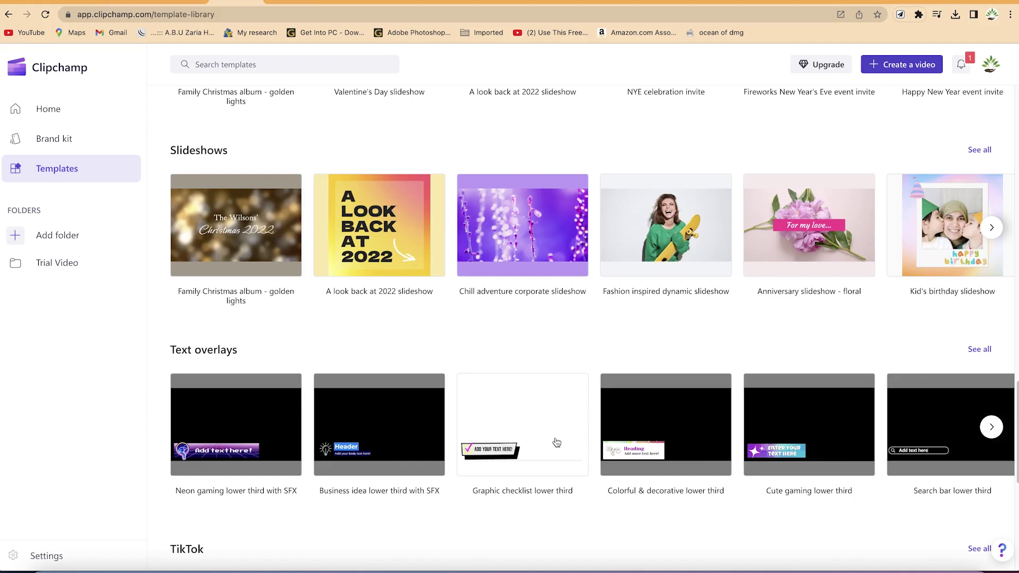
pyautogui.scroll(-3, 556, 442)
pyautogui.scroll(-1, 272, 392)
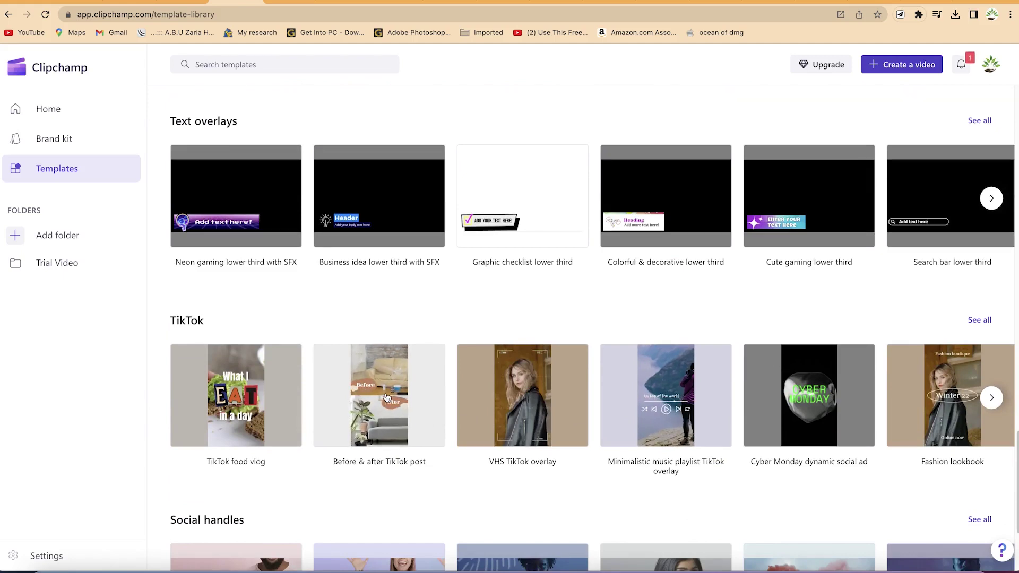
pyautogui.scroll(-3, 425, 431)
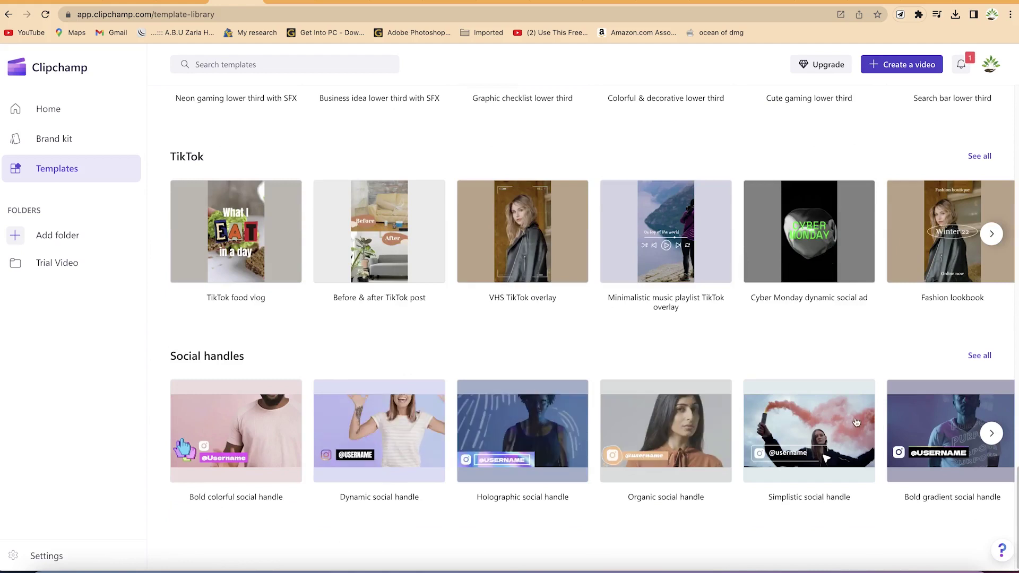
pyautogui.scroll(5, 617, 366)
pyautogui.scroll(20, 617, 362)
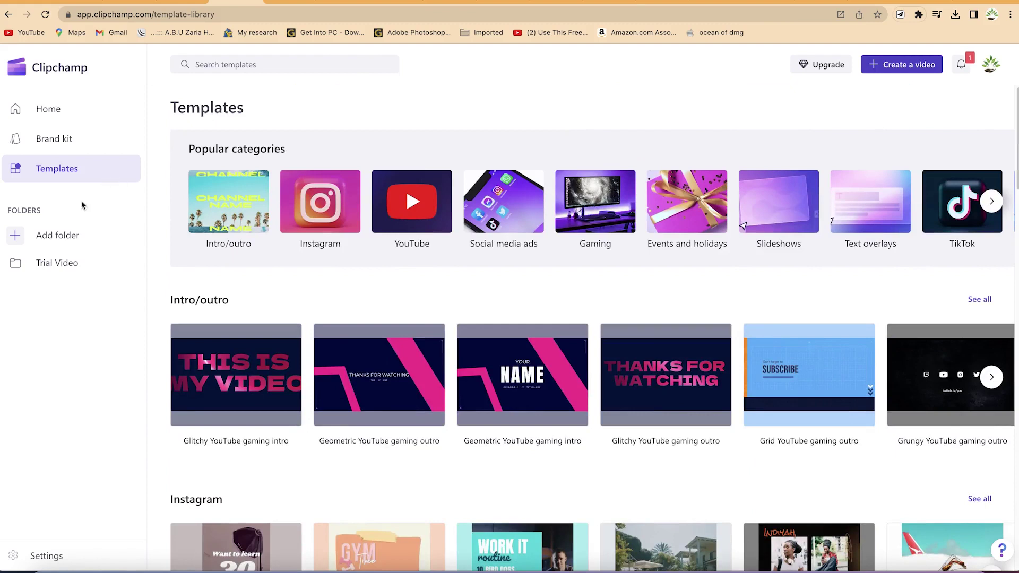
# - Add a folder named 'Trial video editing 2', then return to the Home dashboard
pyautogui.click(70, 242)
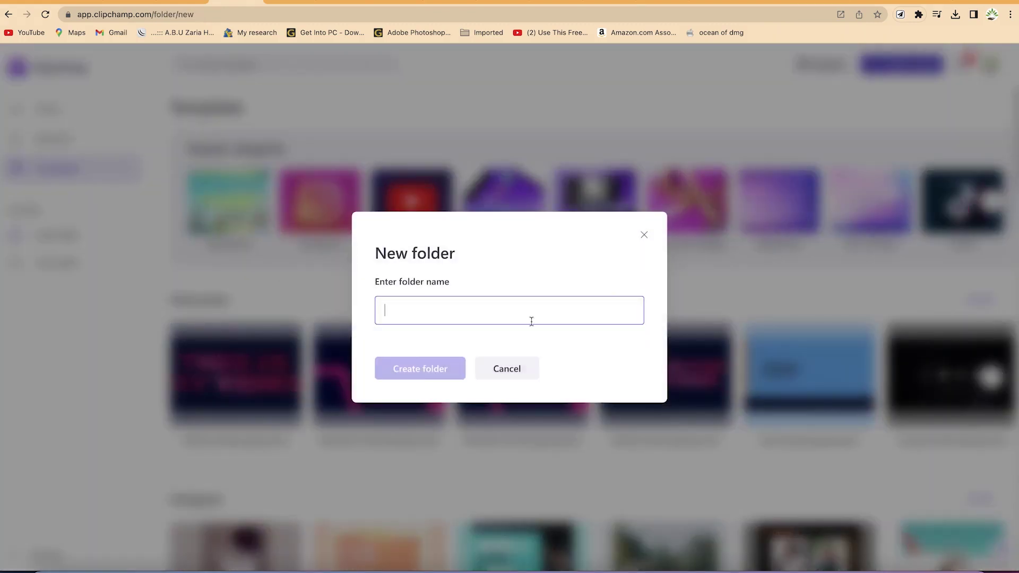
pyautogui.write('Trial video editing 2')
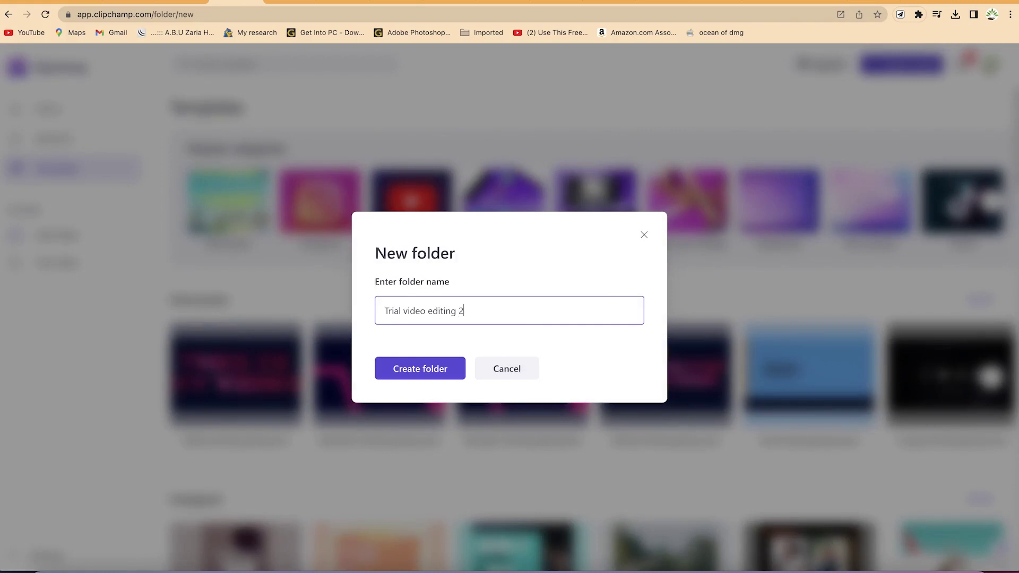
pyautogui.click(394, 376)
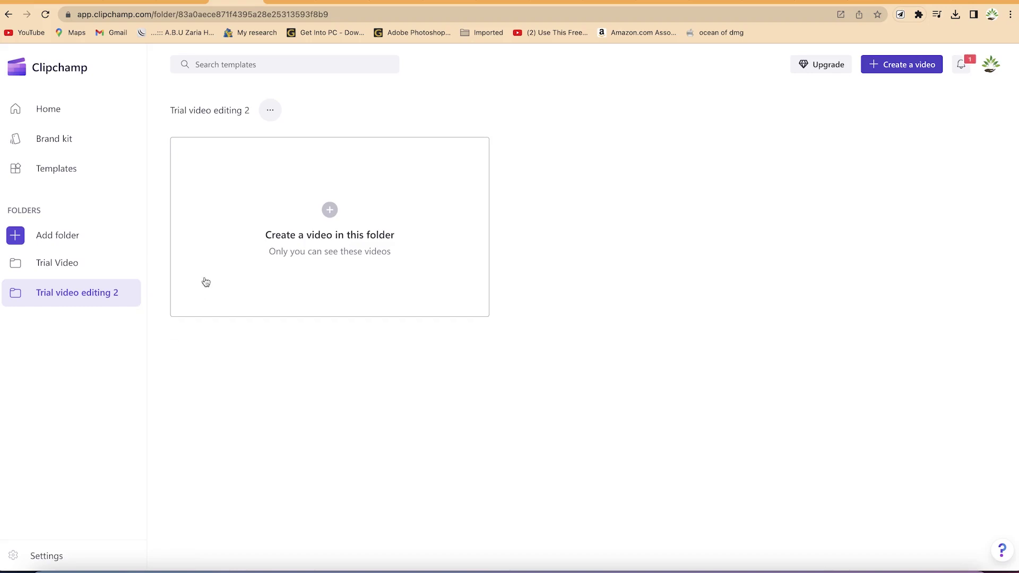
pyautogui.click(56, 114)
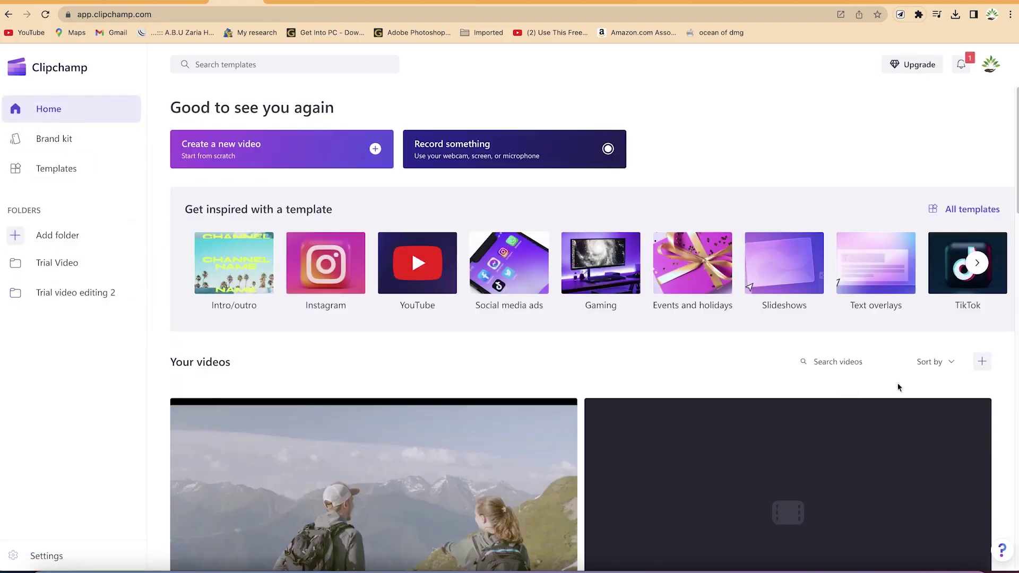
# - Scroll through the Your videos list on the home dashboard
pyautogui.scroll(-2, 907, 439)
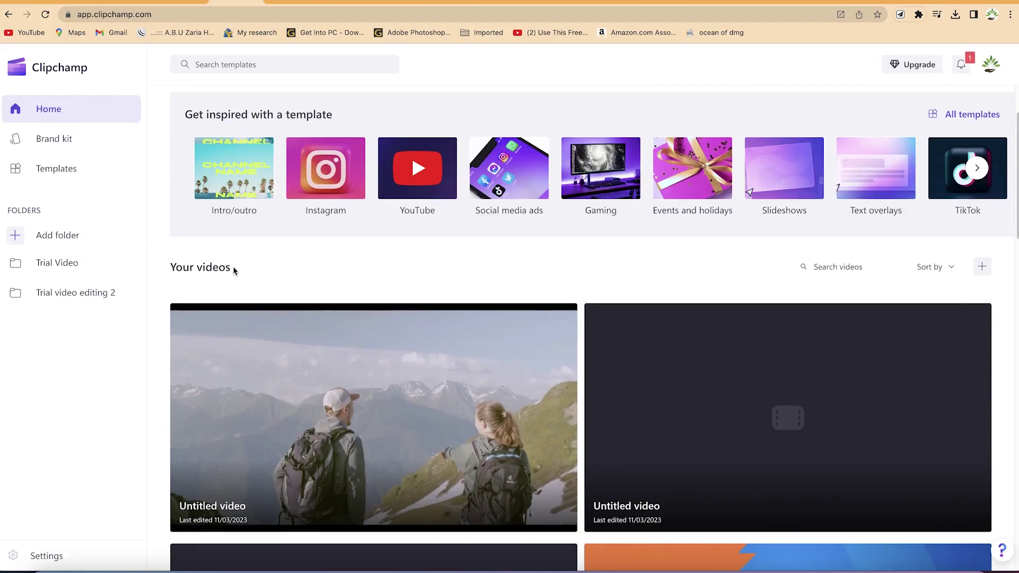
pyautogui.scroll(-2, 371, 318)
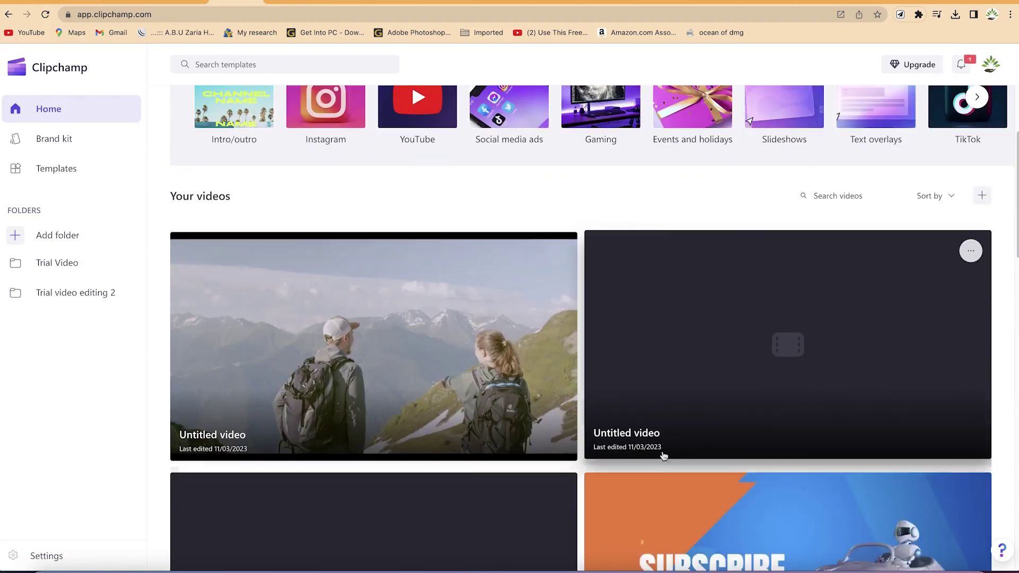
pyautogui.scroll(-2, 660, 463)
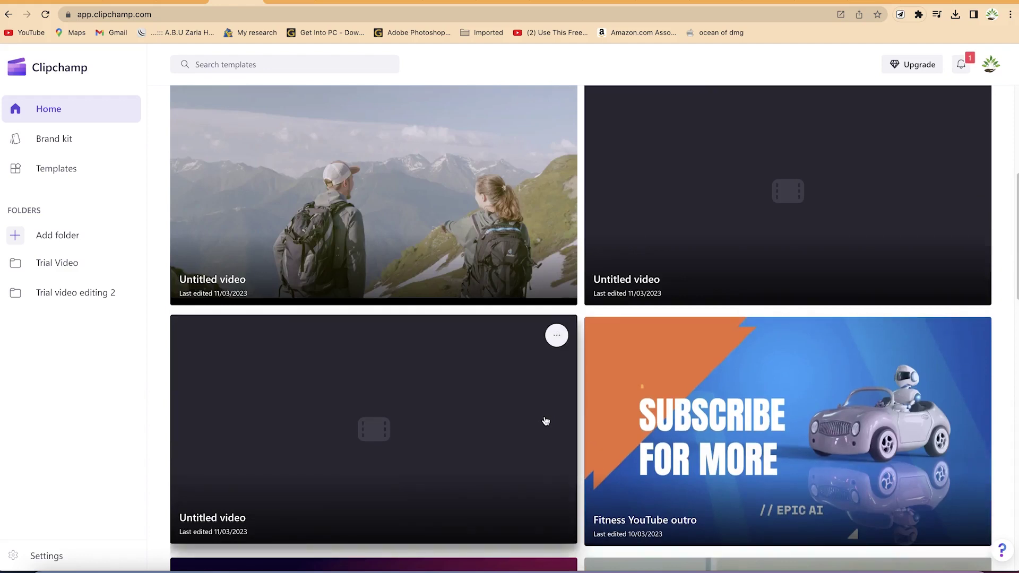
pyautogui.scroll(-3, 670, 441)
pyautogui.scroll(-5, 651, 441)
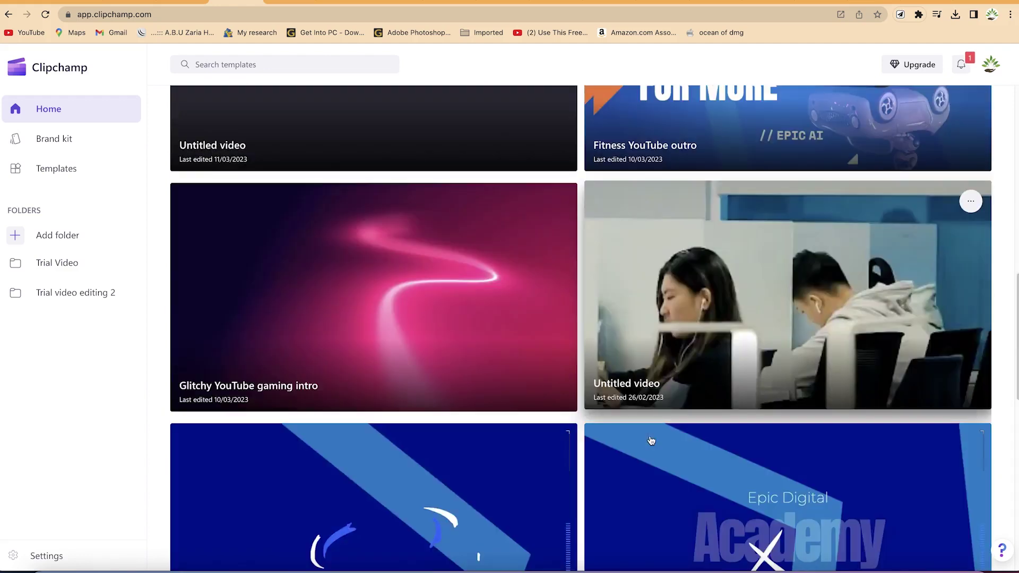
pyautogui.scroll(-3, 651, 440)
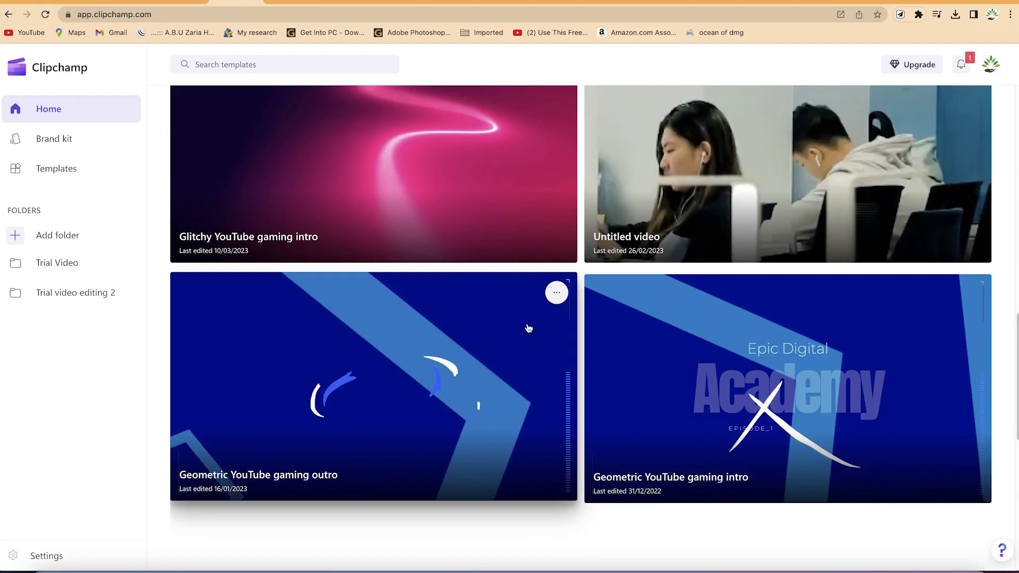
pyautogui.scroll(-3, 529, 328)
pyautogui.scroll(10, 581, 338)
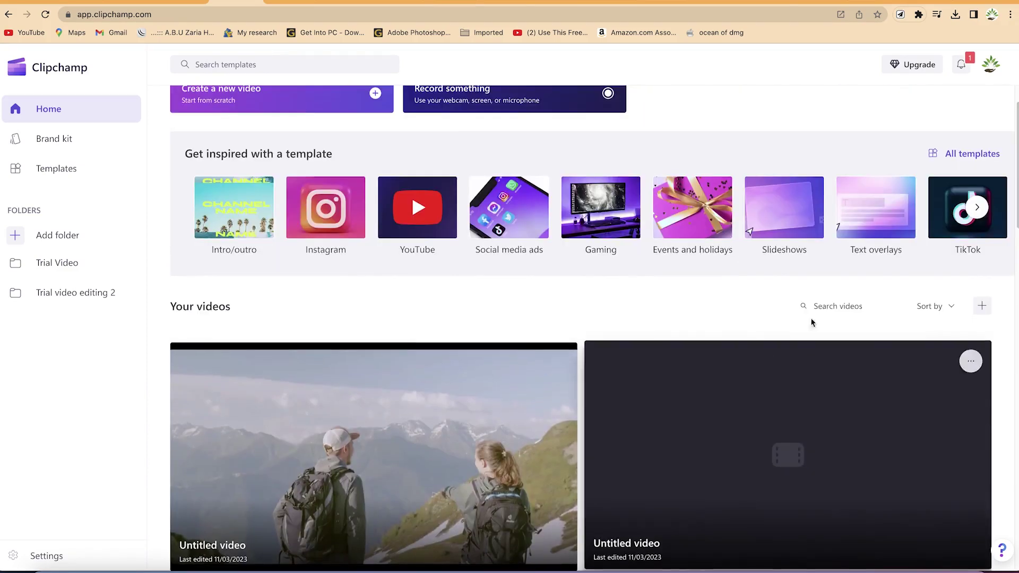
# - Try the video search and Sort by options, then create a new blank video
pyautogui.click(829, 312)
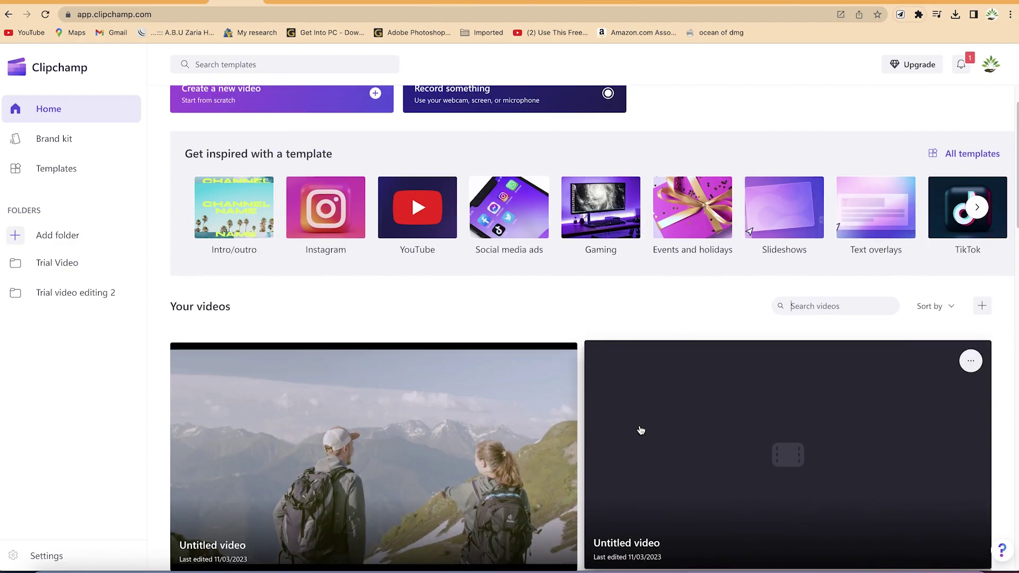
pyautogui.click(951, 307)
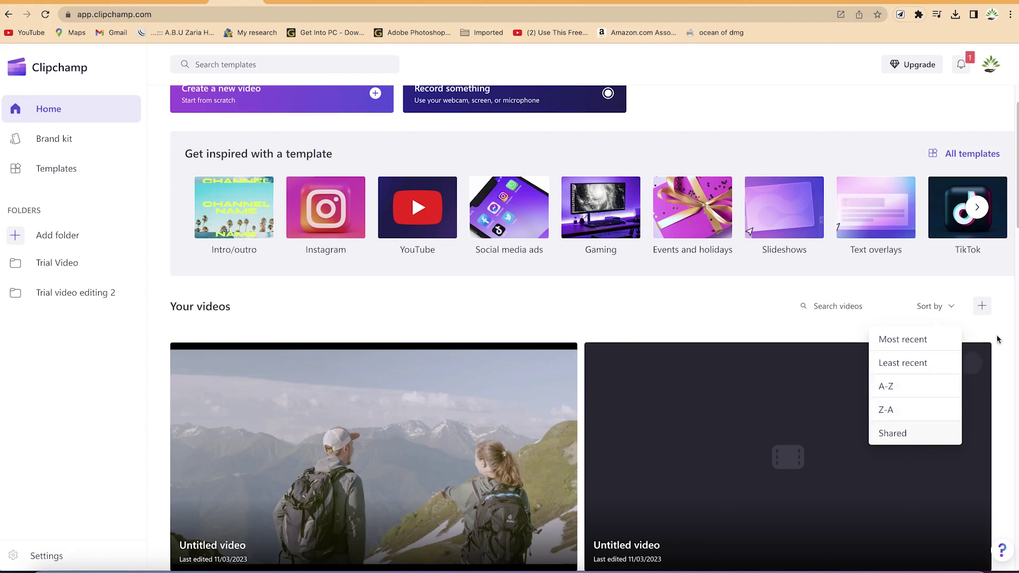
pyautogui.click(984, 306)
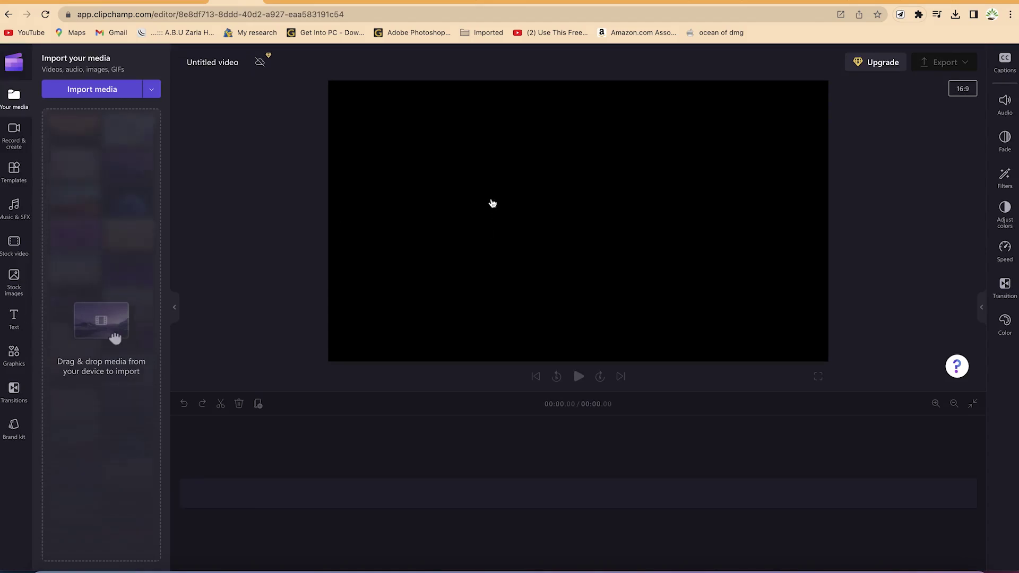
# - Leave the Untitled video editor, view the Brand kit page, then go back Home
pyautogui.click(8, 18)
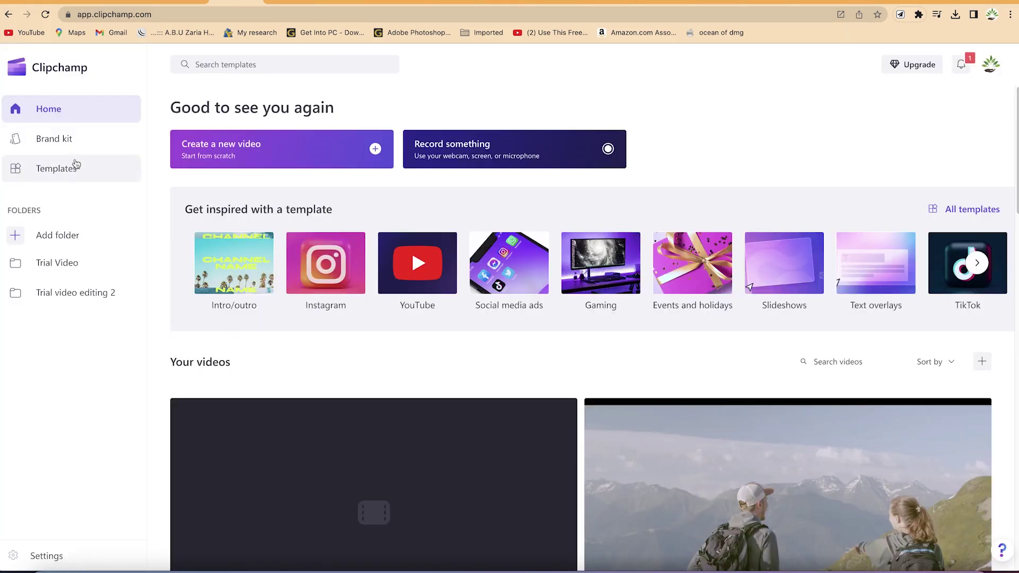
pyautogui.click(71, 146)
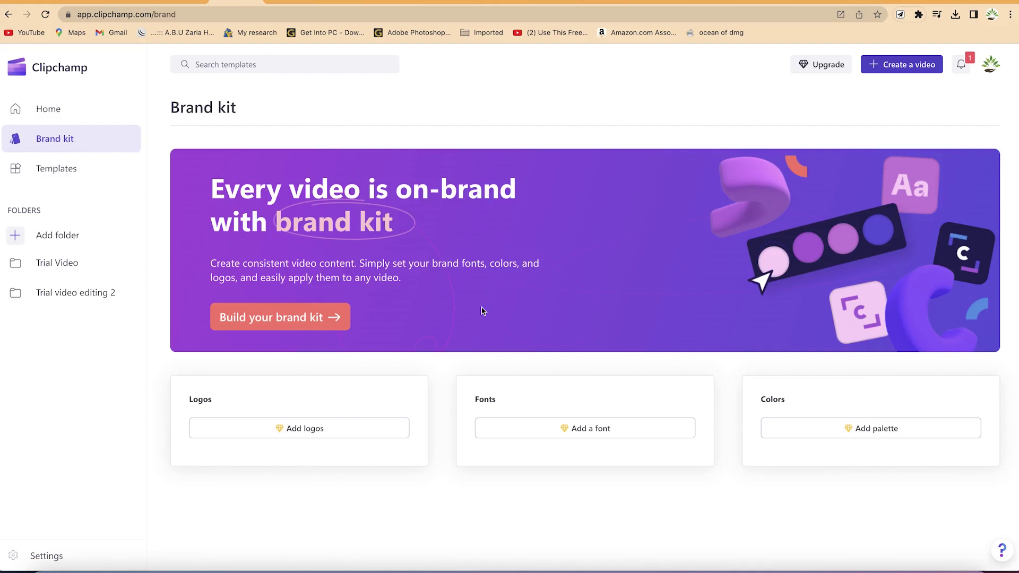
pyautogui.click(62, 103)
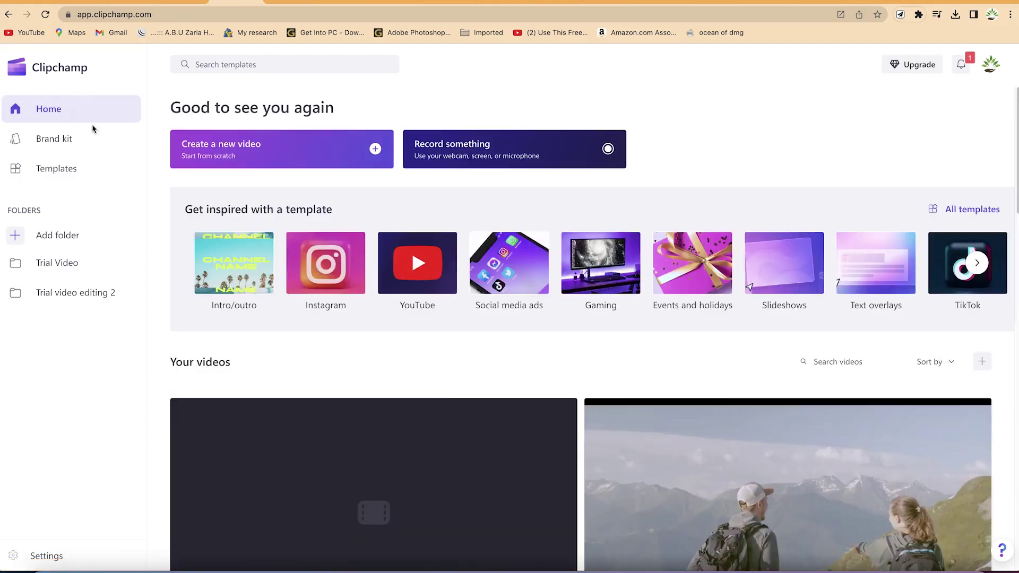